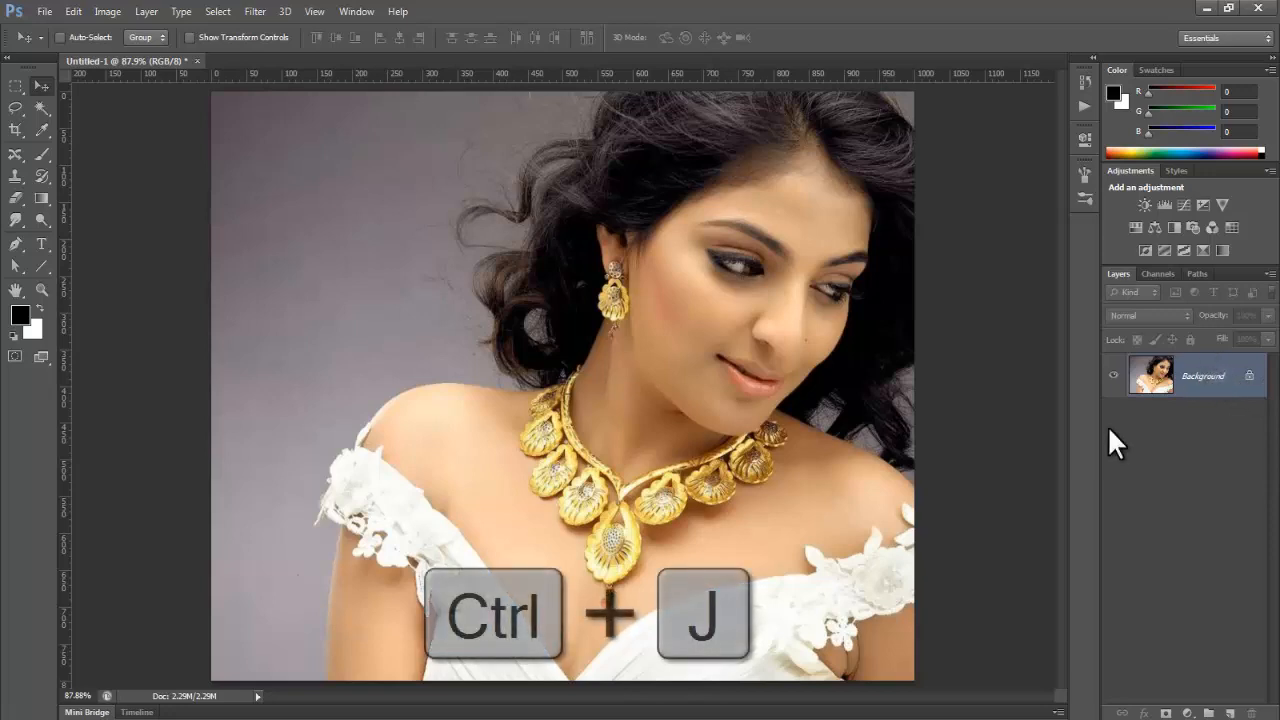
Step: Duplicate the Background layer
key("ctrl+j")
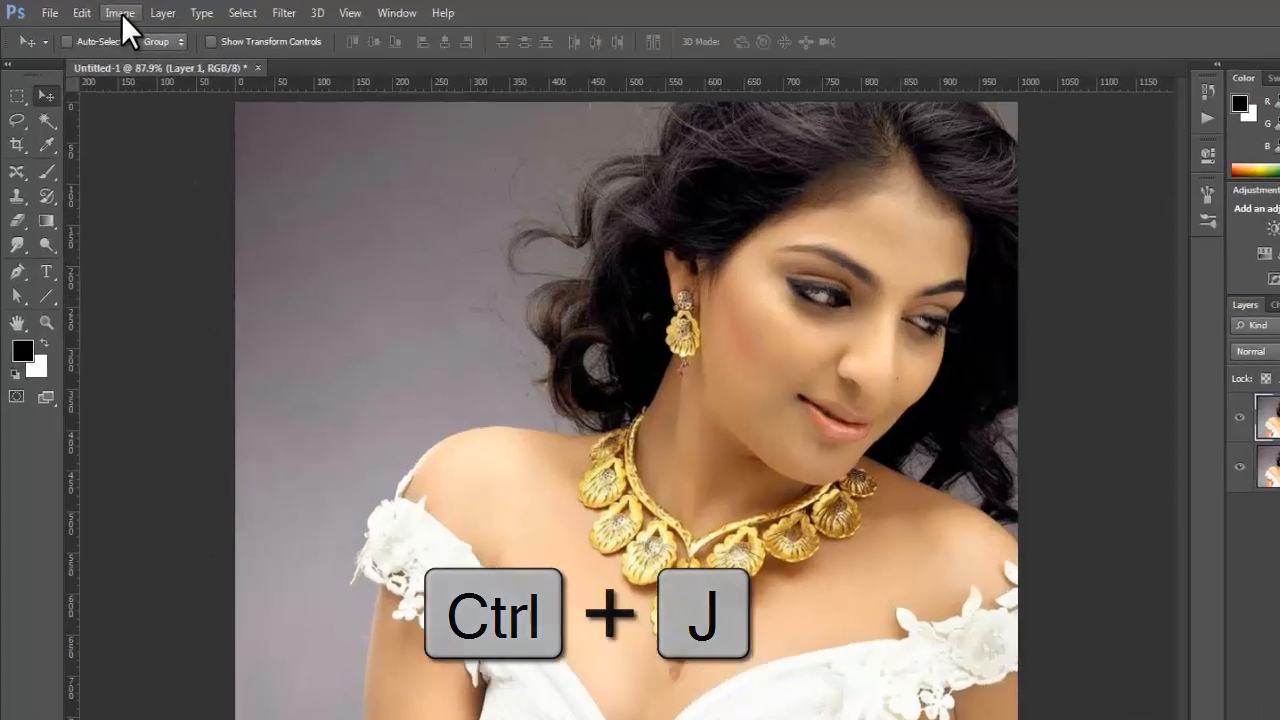
left_click(107, 11)
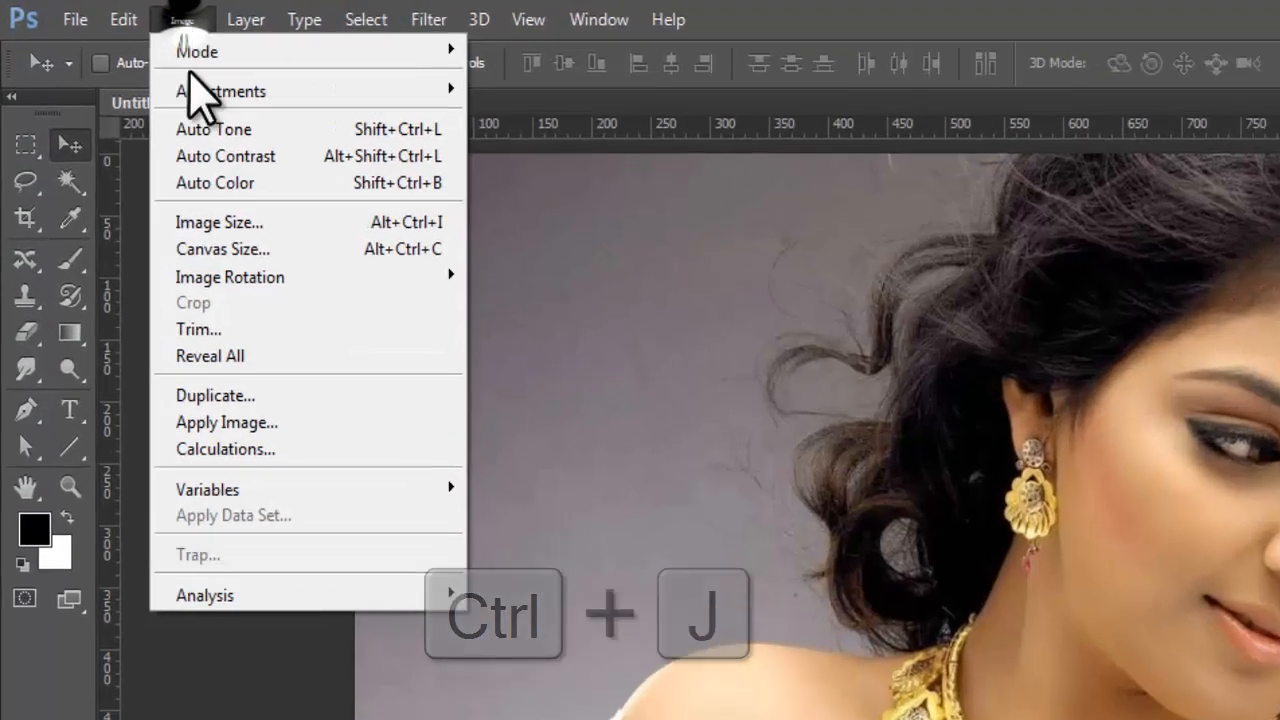
mouse_move(121, 56)
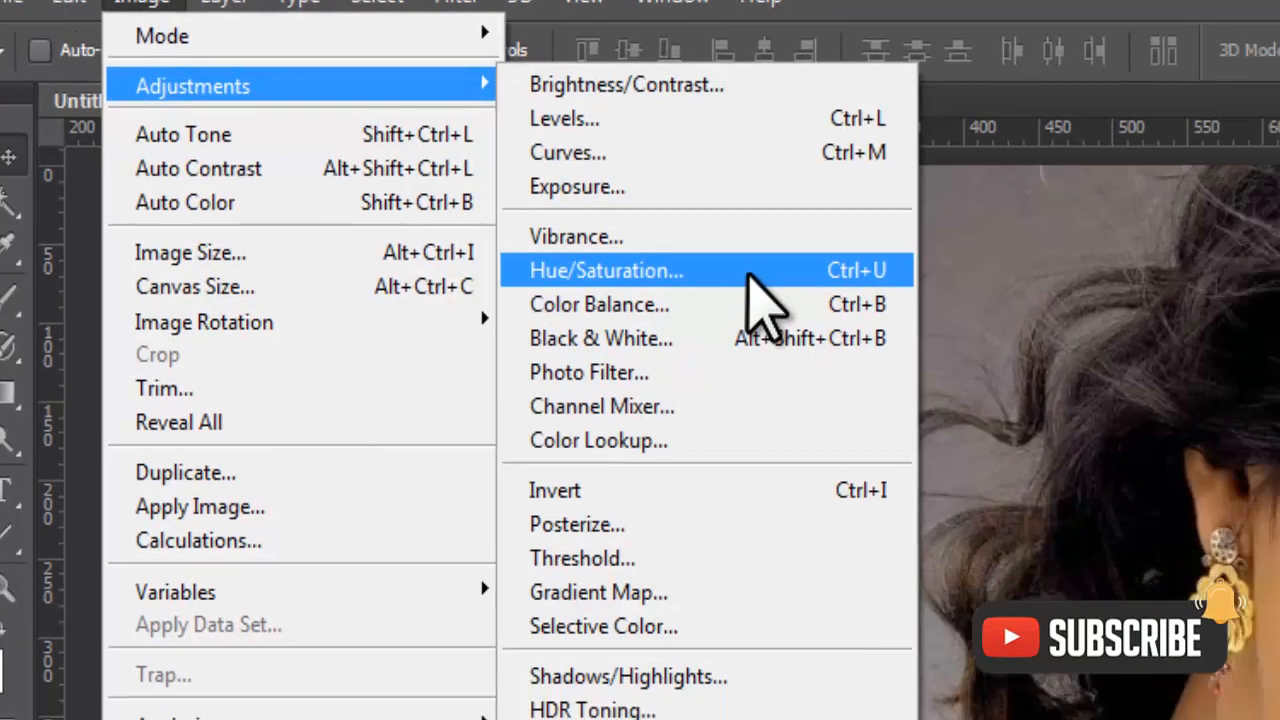
left_click(836, 300)
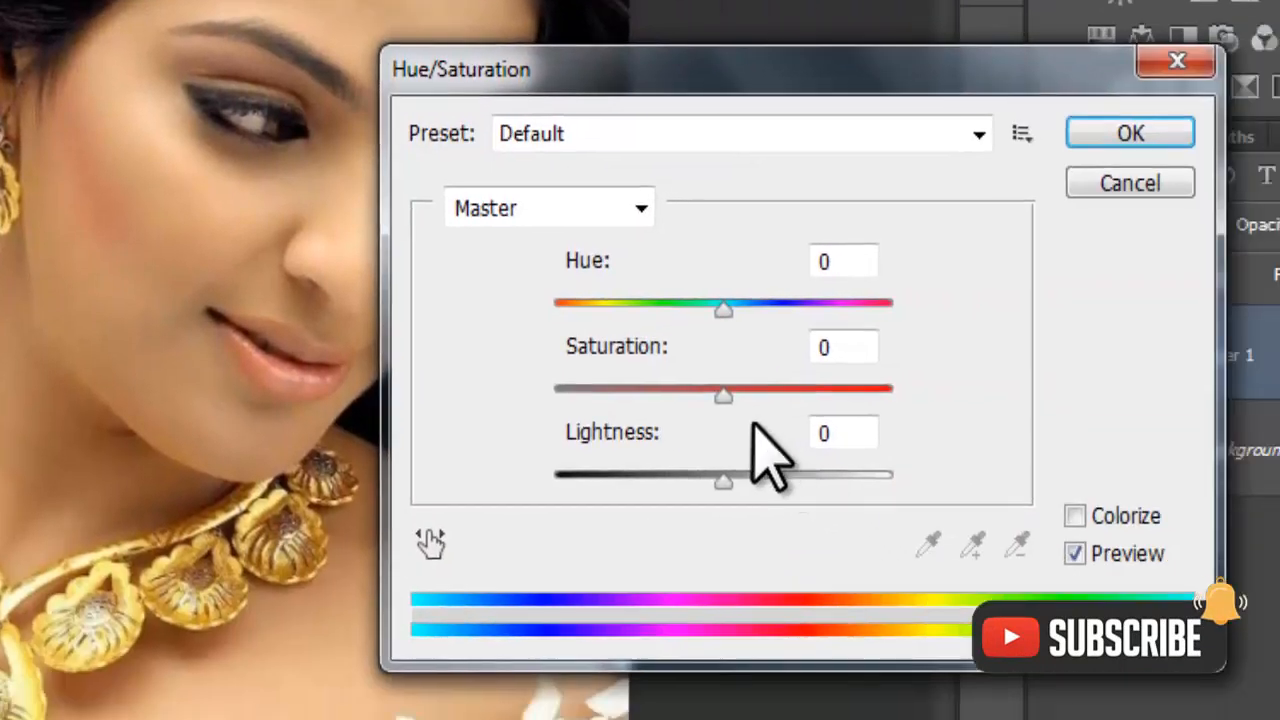
left_click_drag(712, 400, 614, 400)
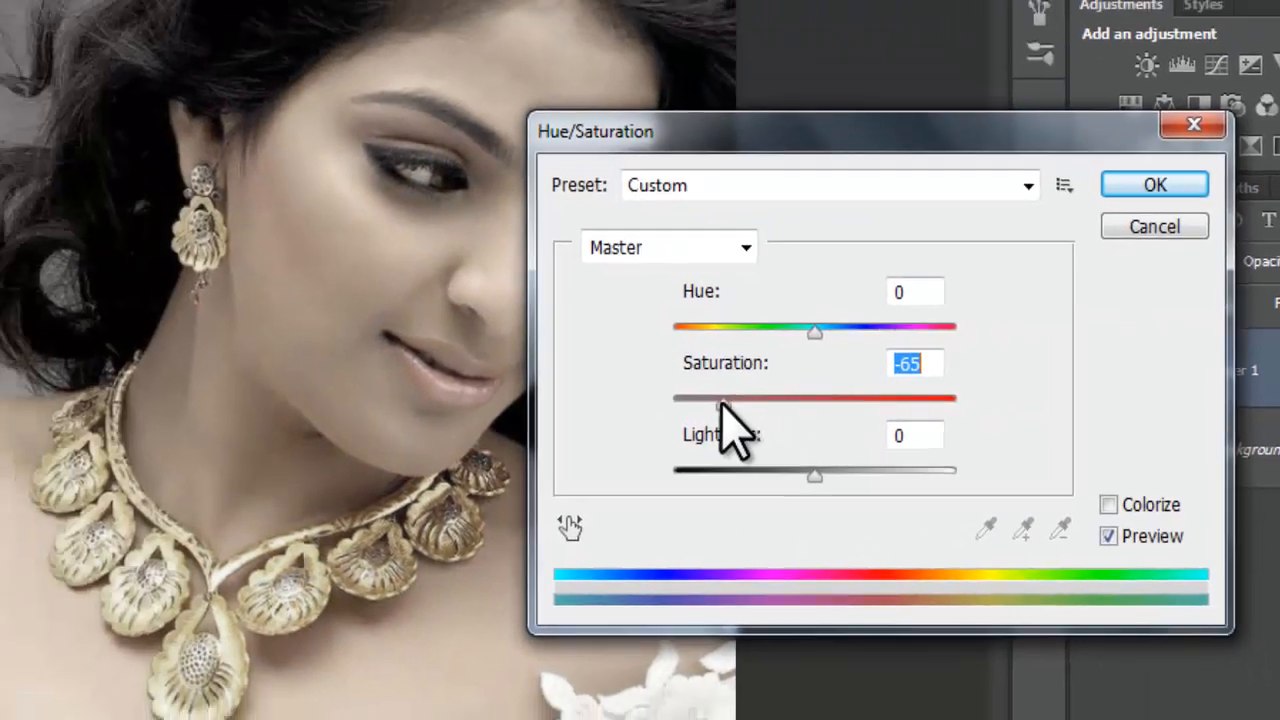
left_click_drag(722, 400, 694, 400)
left_click_drag(867, 424, 856, 427)
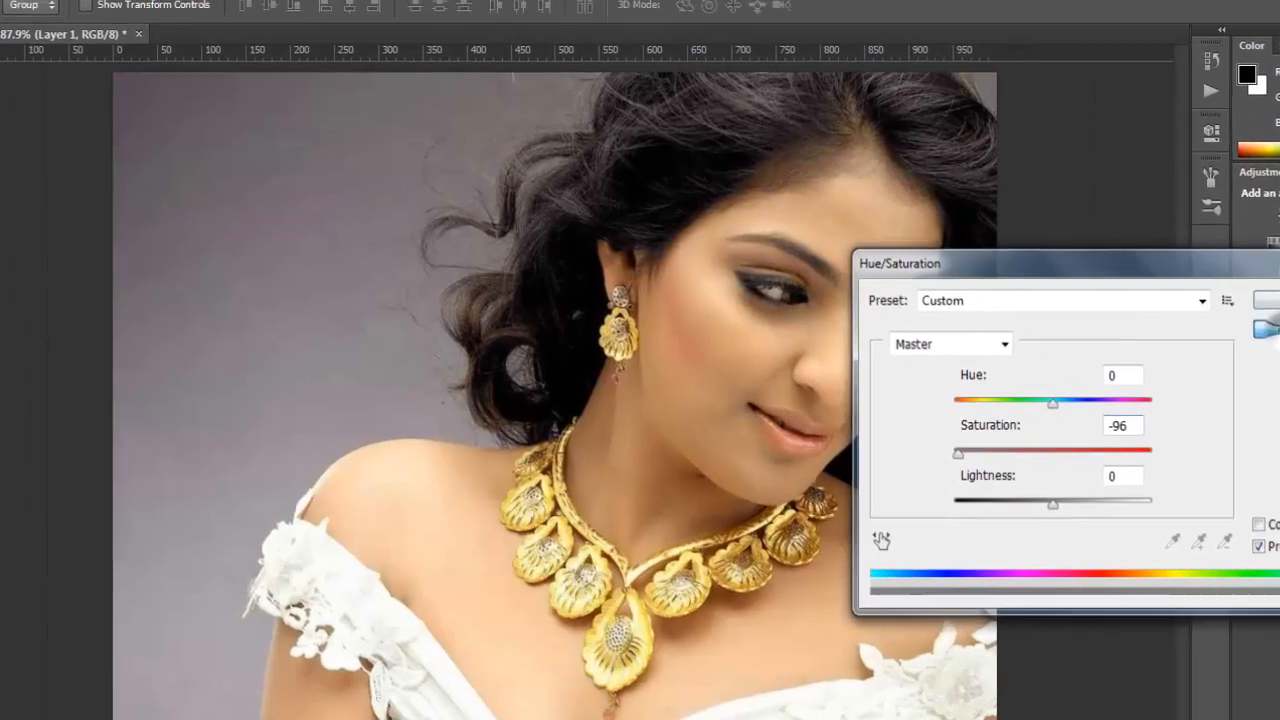
key("Escape")
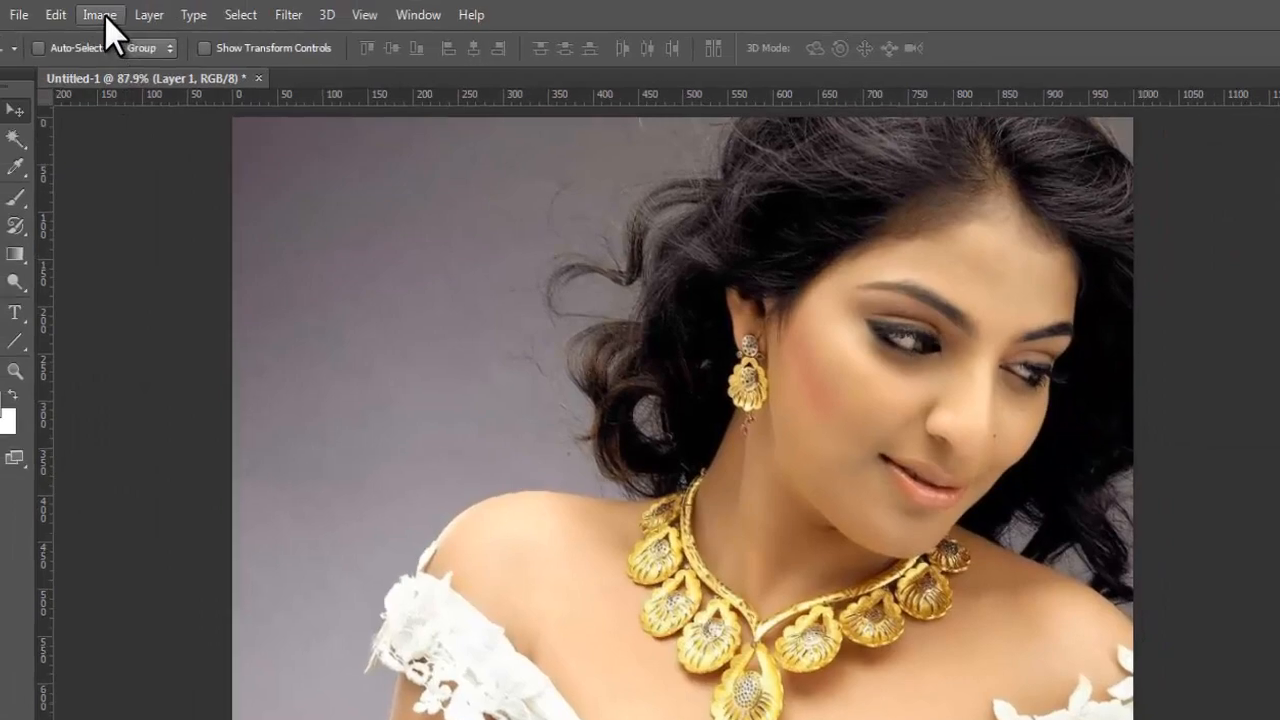
Step: Desaturate Layer 1 and make a duplicate of the black-and-white layer
left_click(104, 14)
mouse_move(158, 89)
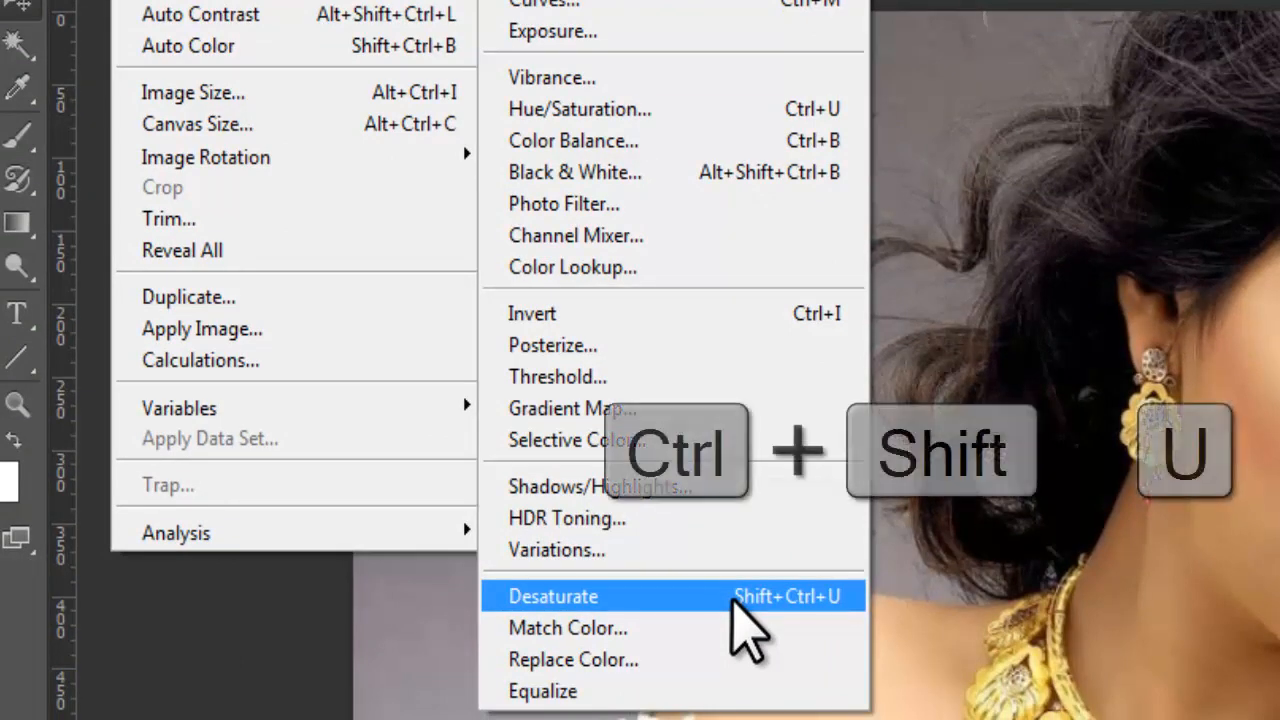
left_click(733, 595)
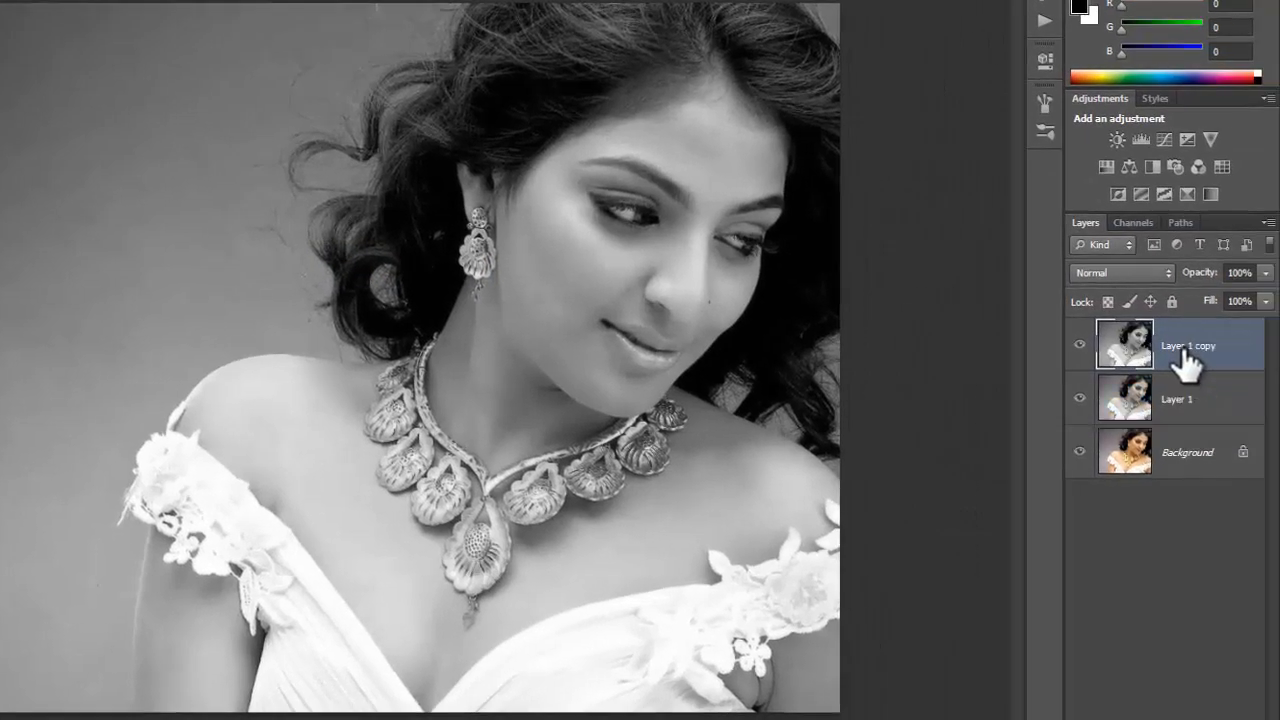
Step: Hide Layer 1 copy and add a layer mask to Layer 1
left_click(1080, 346)
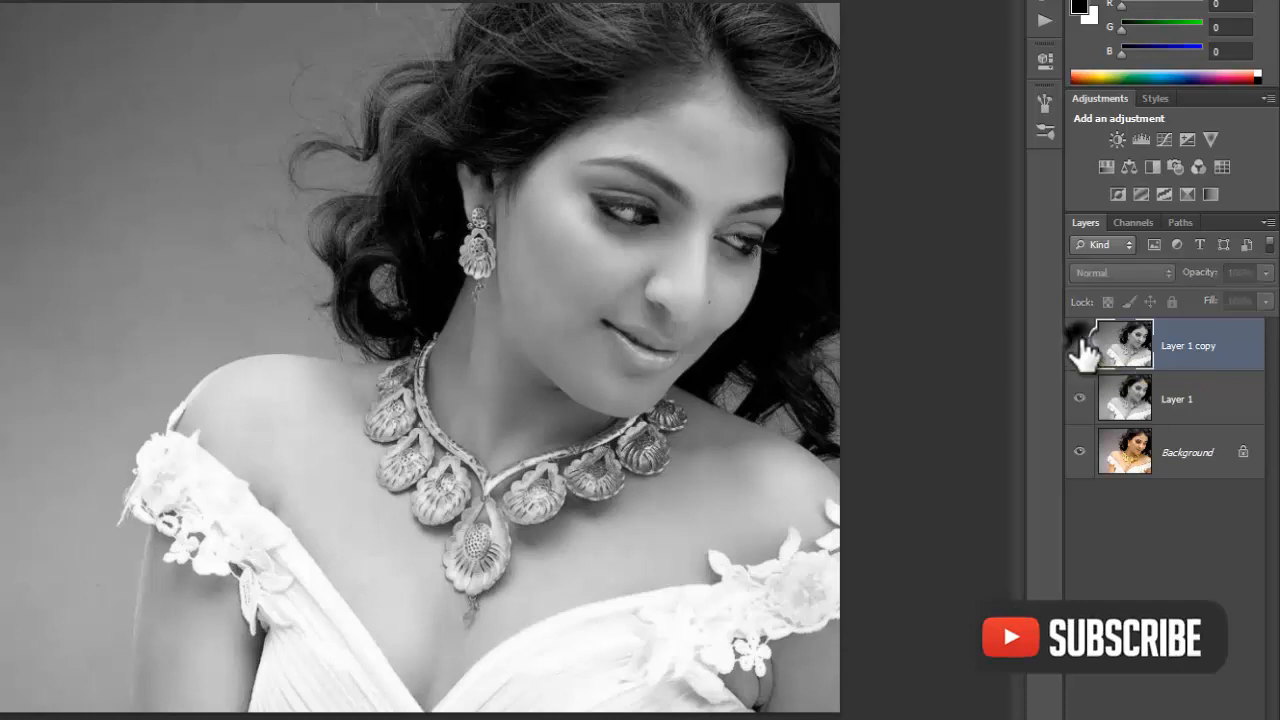
left_click(1190, 400)
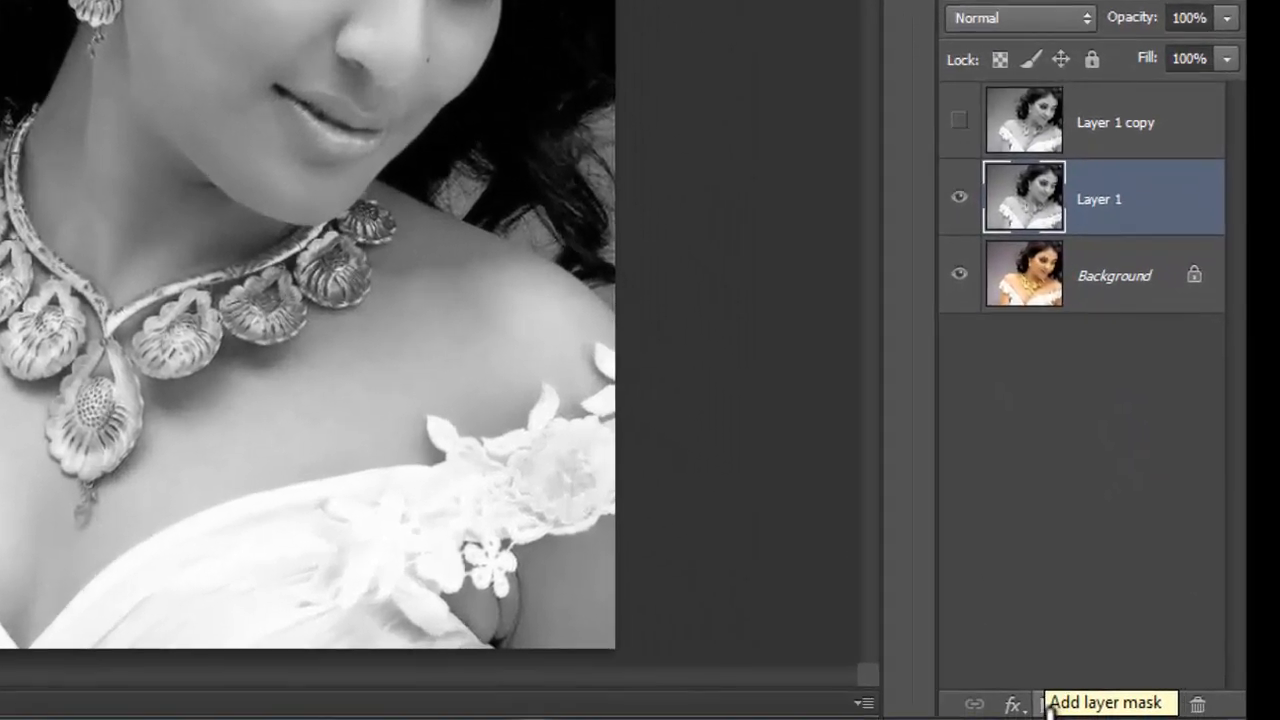
left_click(1049, 705)
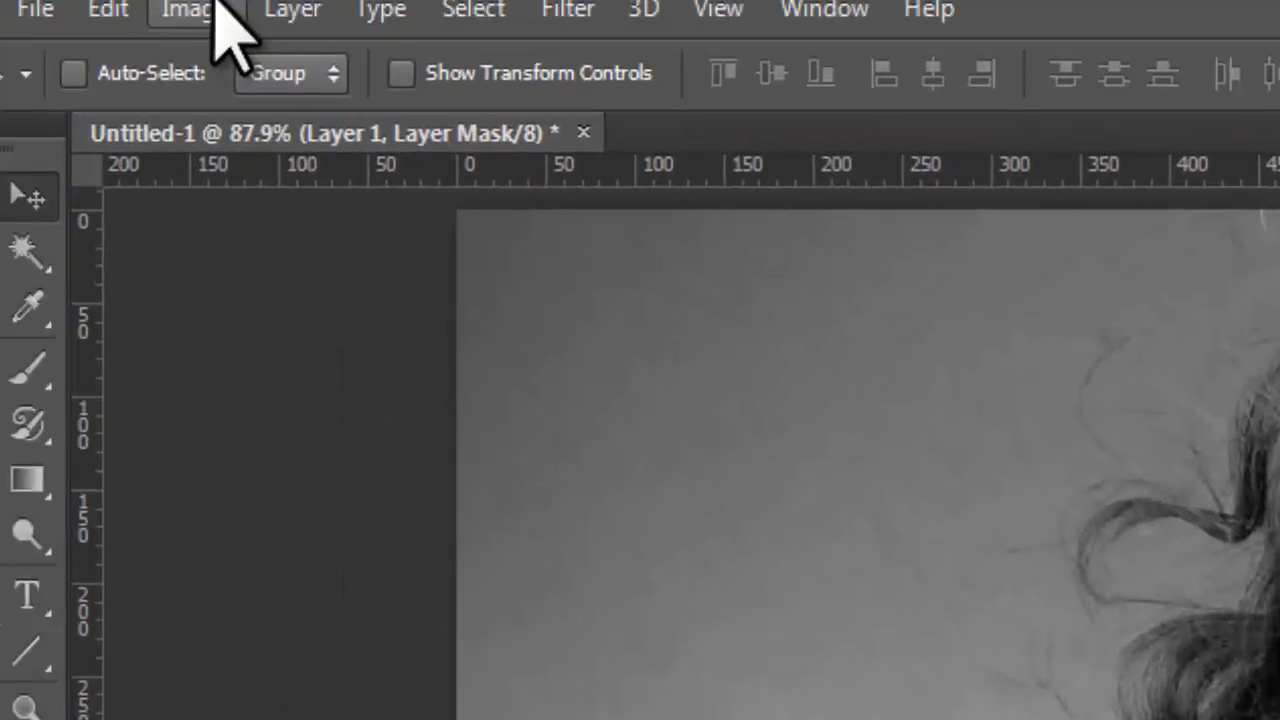
Step: Use Apply Image on Layer 1's mask with the Merged layer, RGB channel, Multiply blending and 100% opacity
left_click(190, 10)
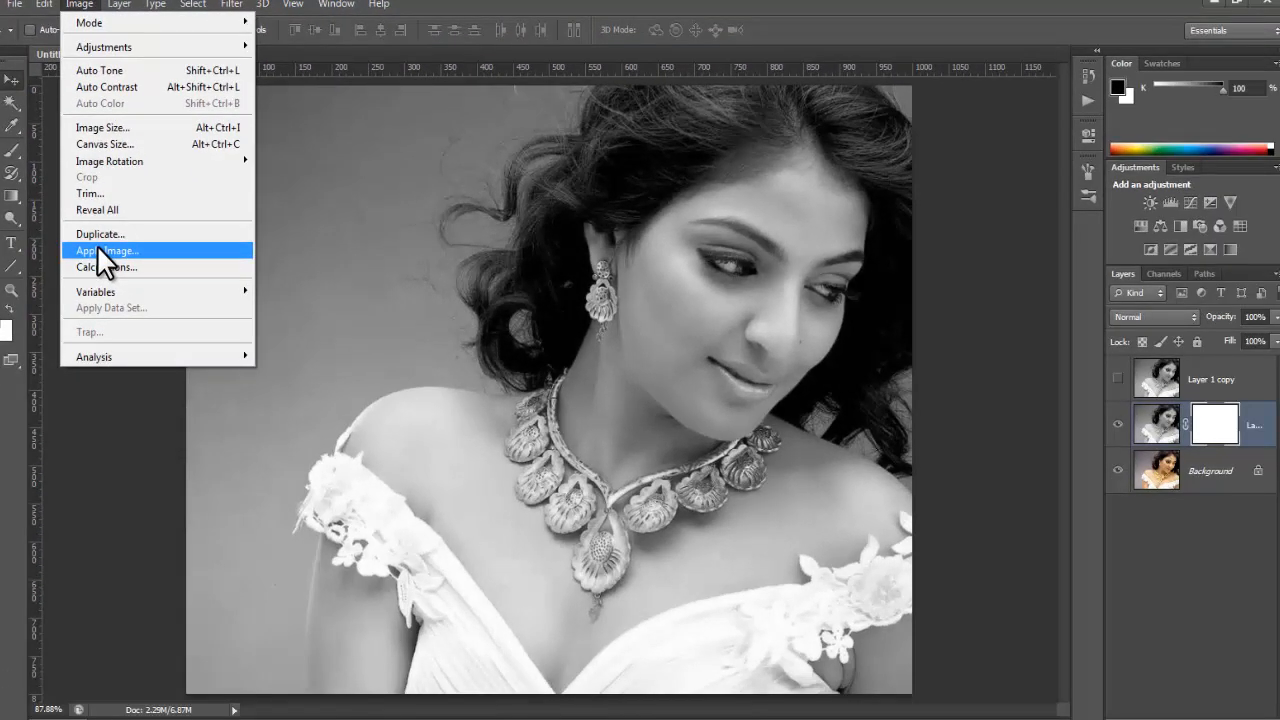
left_click(104, 255)
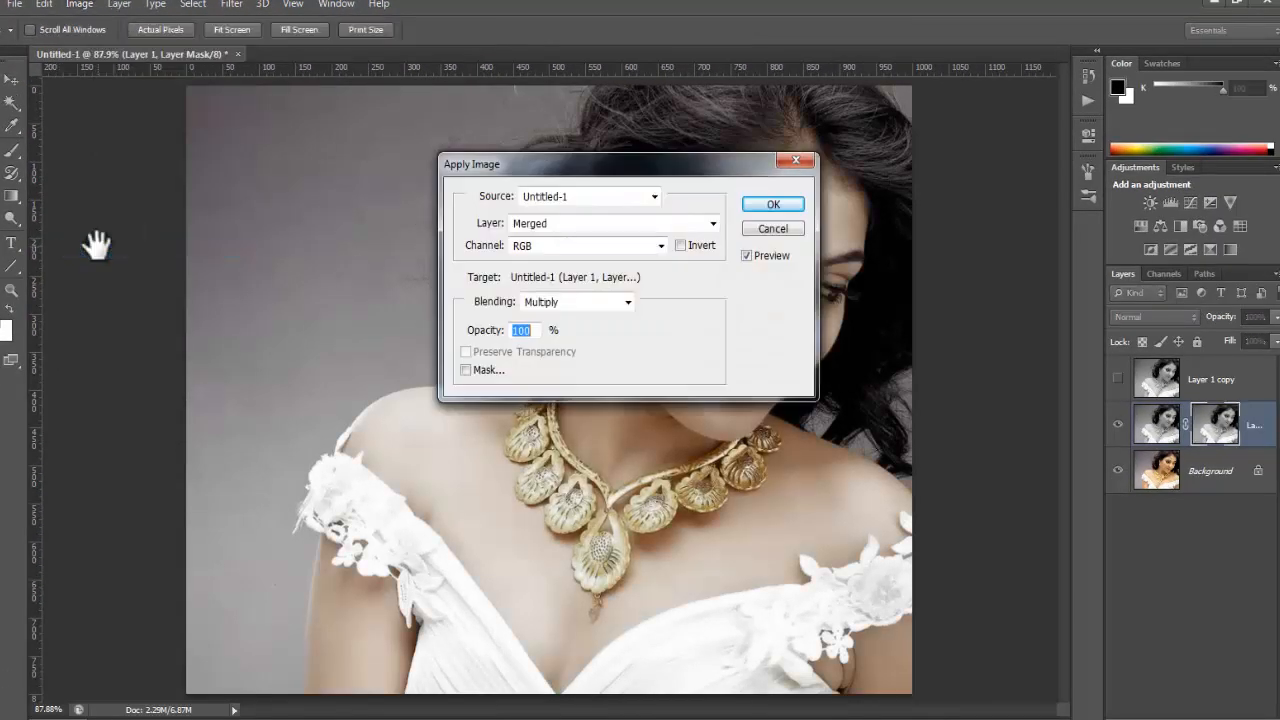
left_click(578, 223)
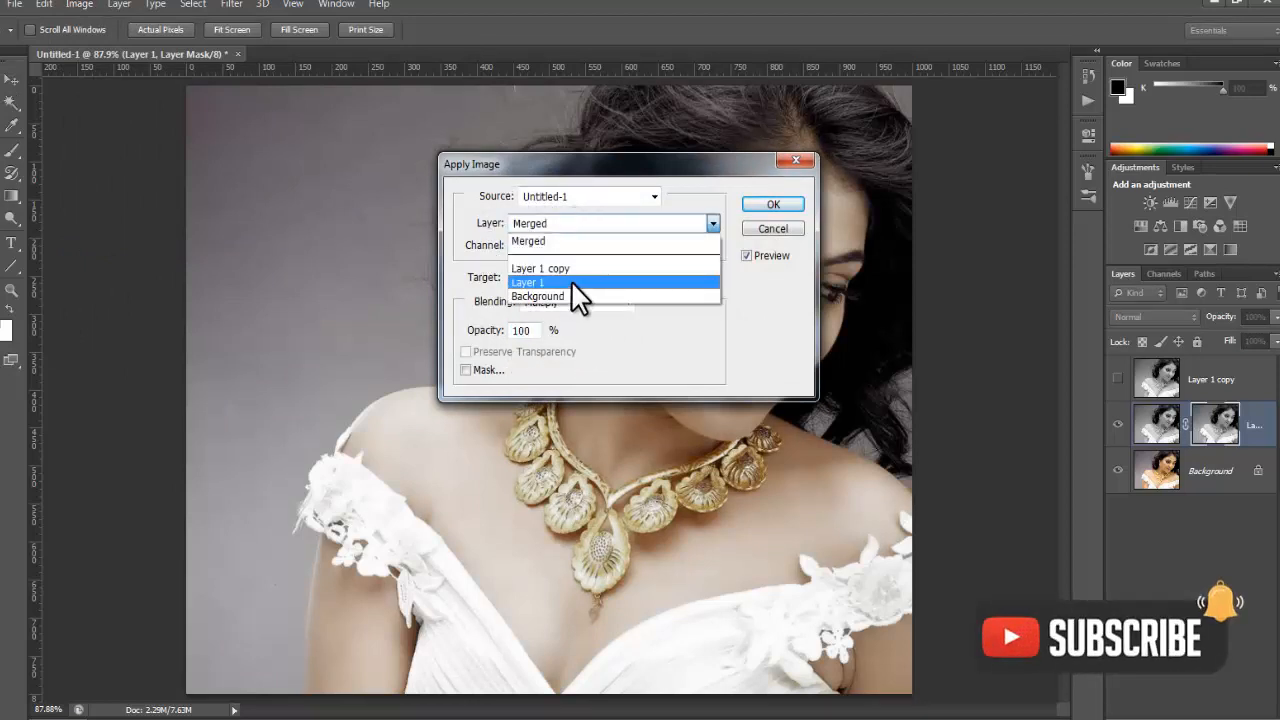
left_click(474, 219)
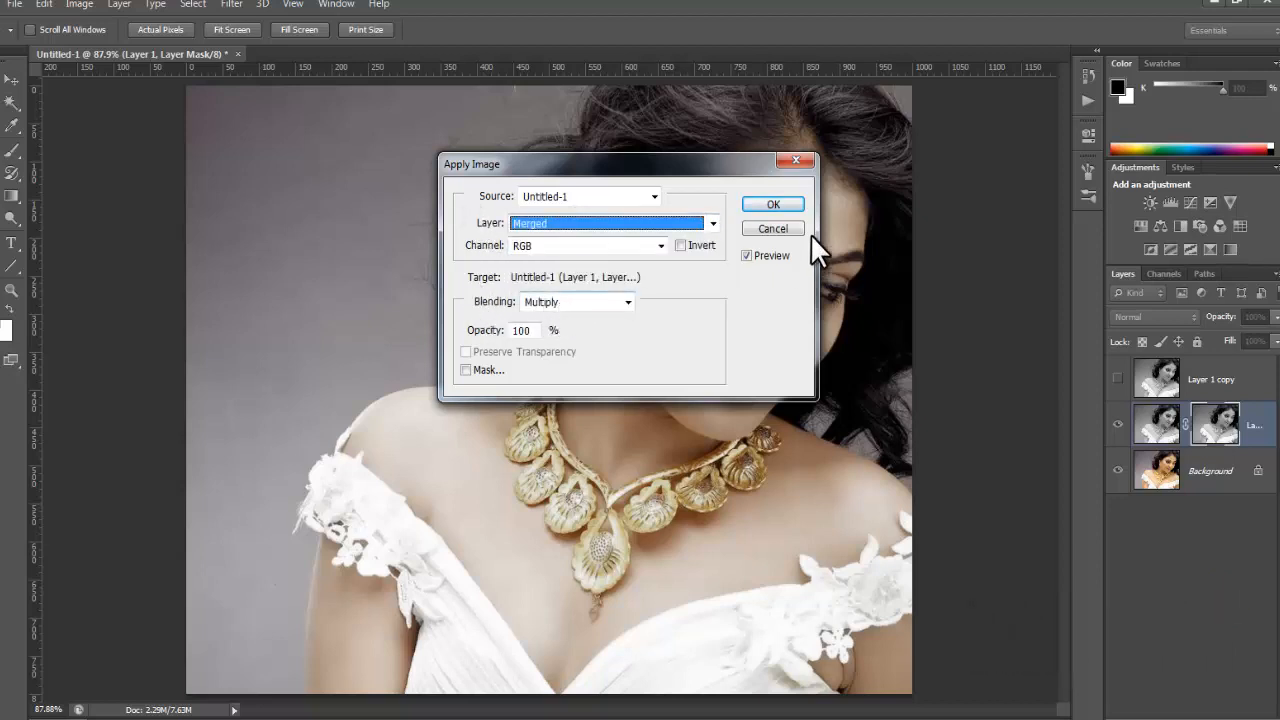
left_click(774, 205)
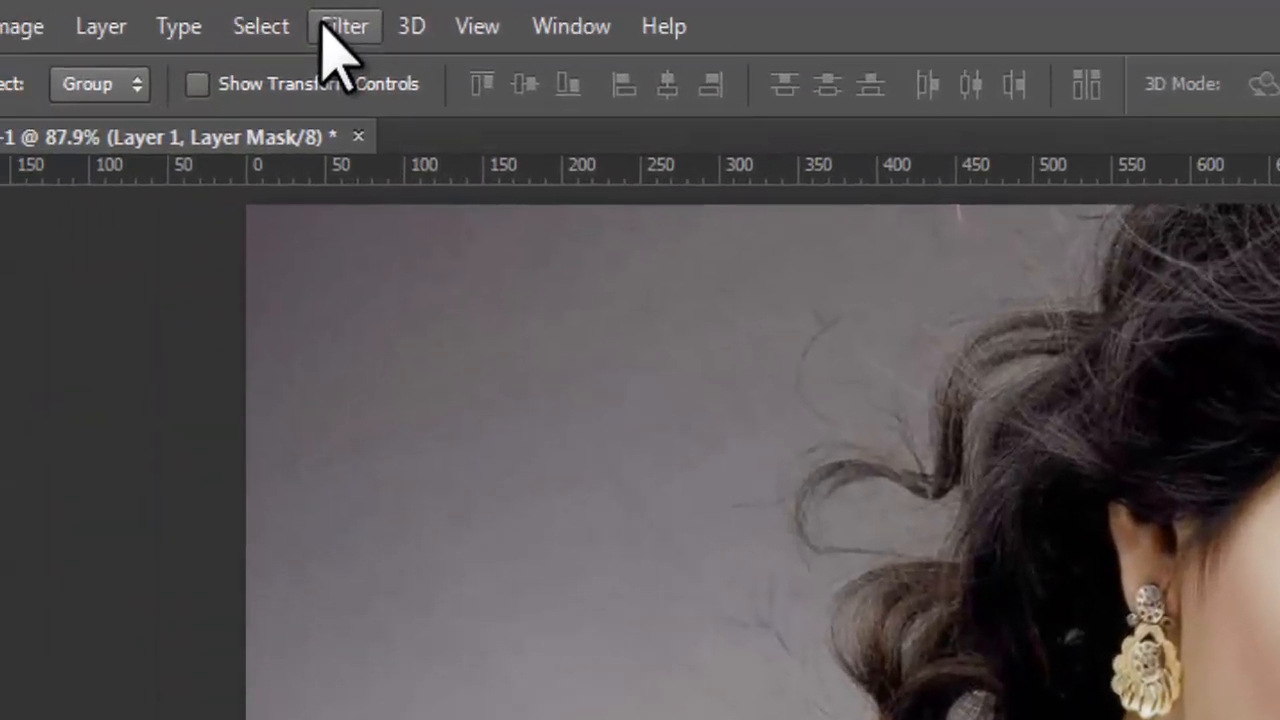
Step: Run the Find Edges stylize filter on Layer 1's mask
left_click(322, 26)
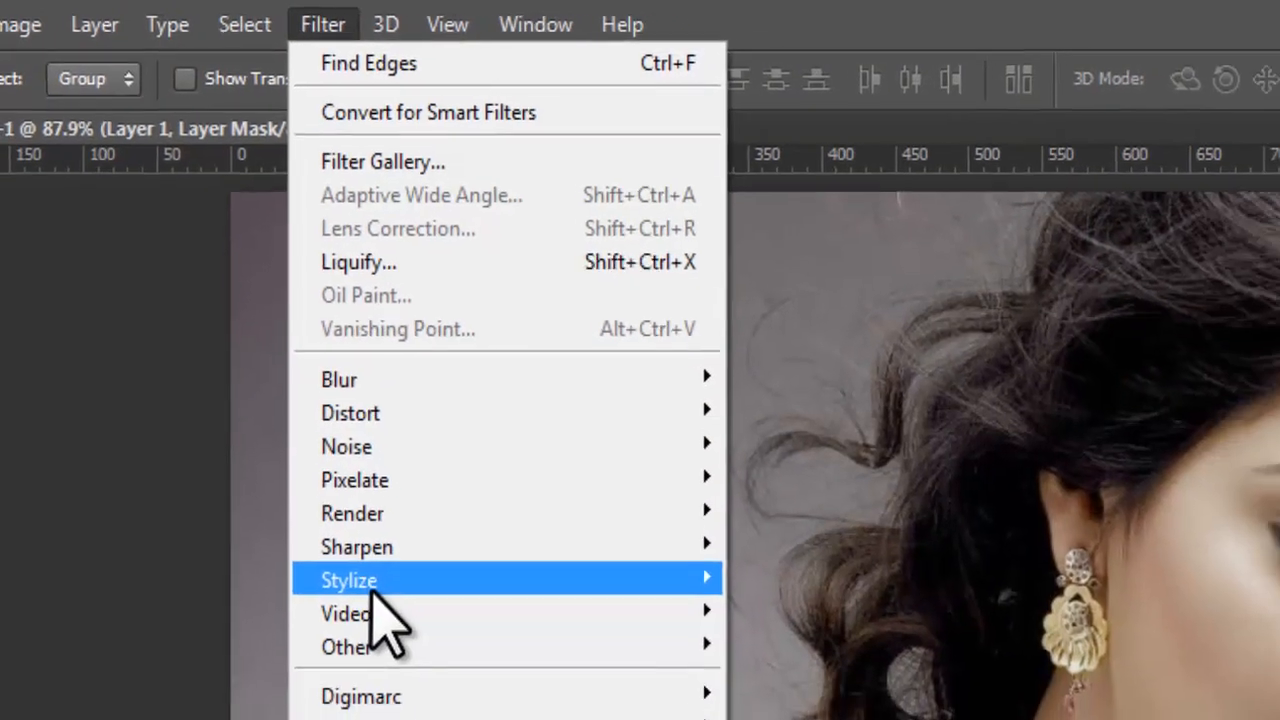
mouse_move(370, 590)
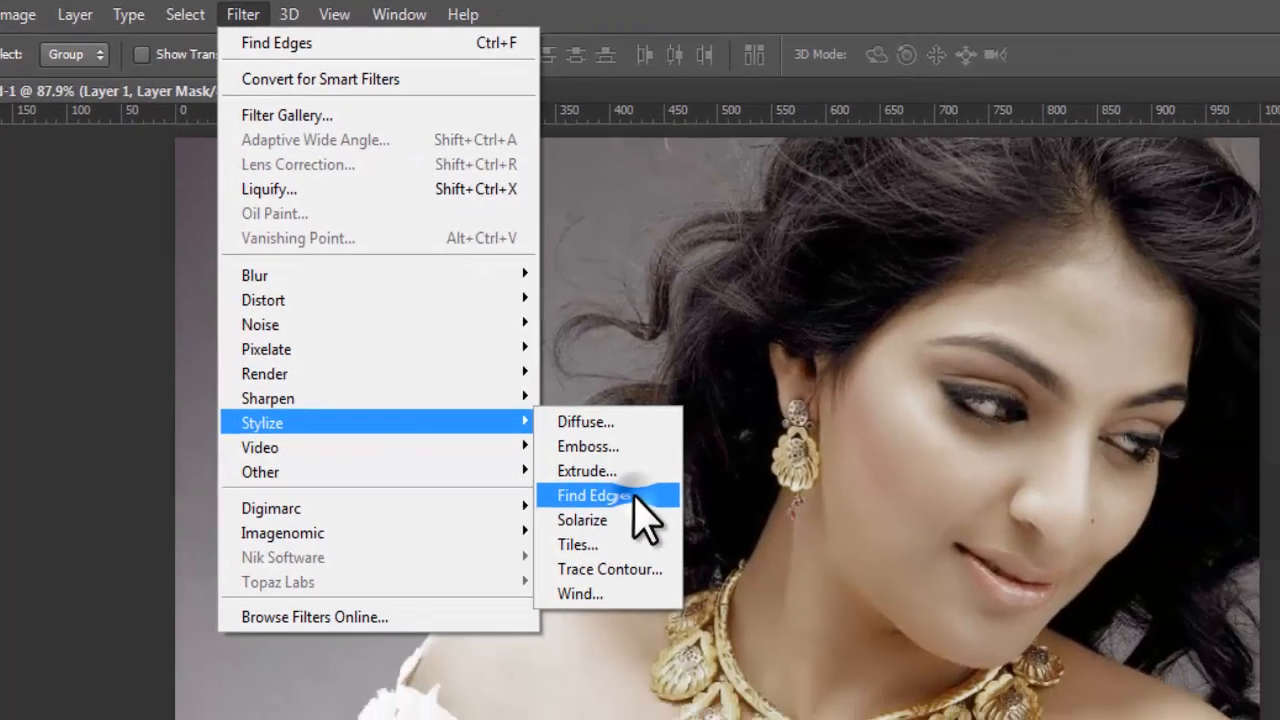
left_click(669, 534)
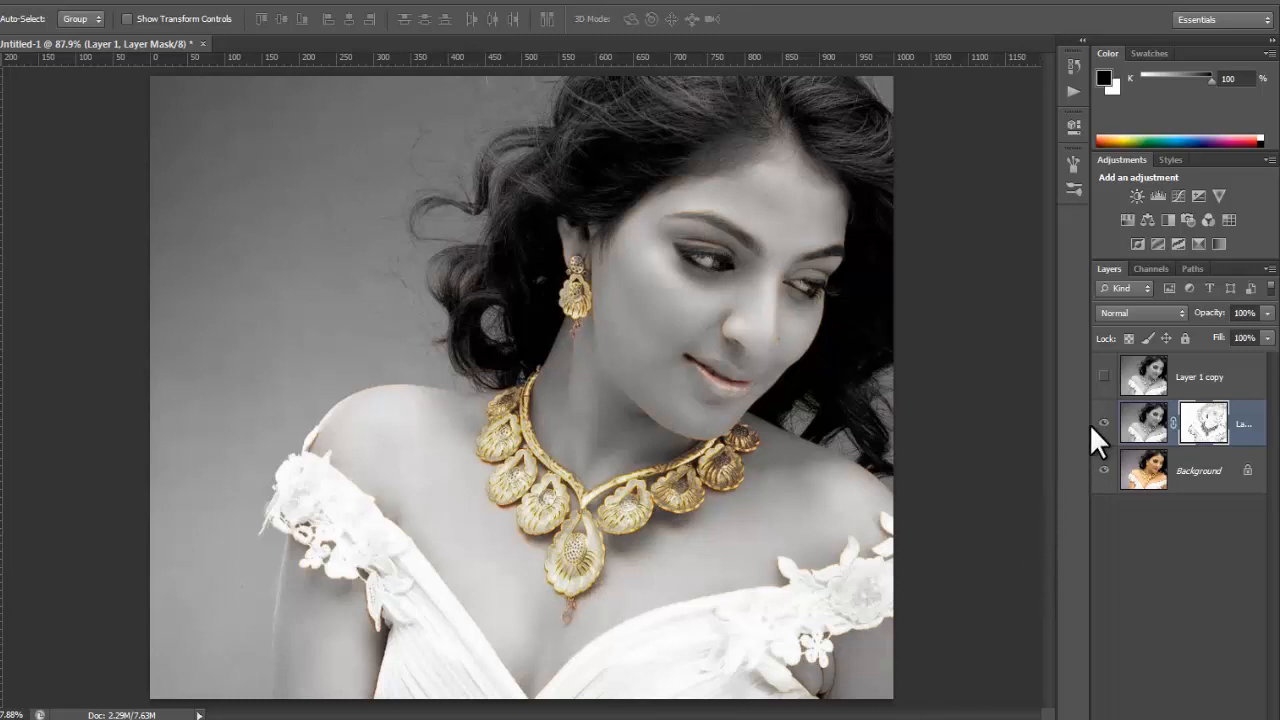
Step: Show Layer 1 copy and erase it over the necklace and earring with a soft 45 px Eraser brush
left_click(1213, 383)
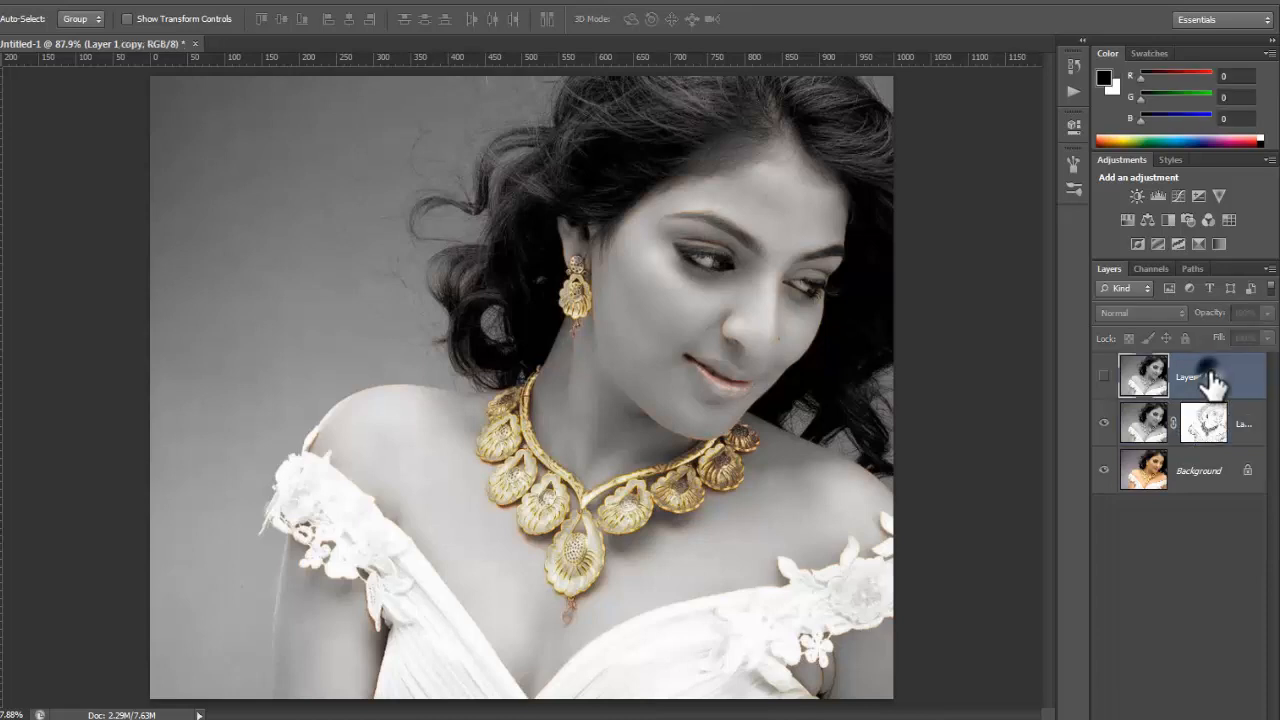
left_click(1104, 377)
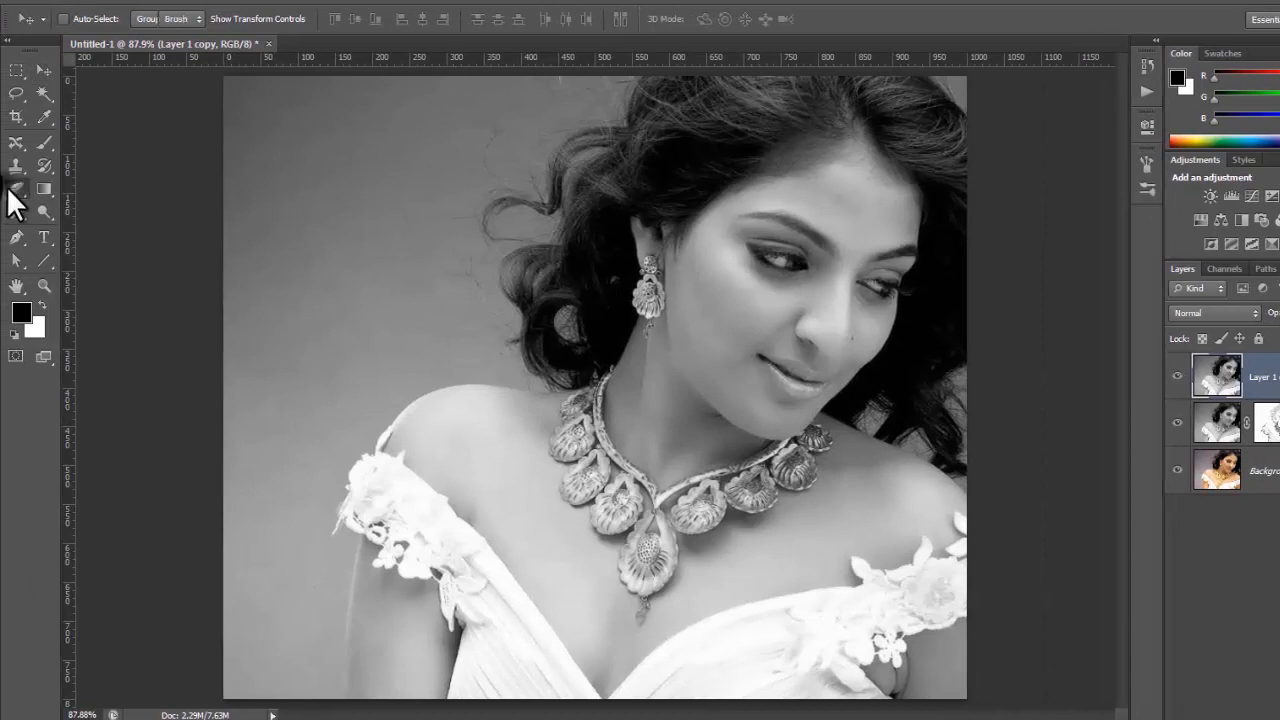
left_click(14, 189)
left_click(78, 16)
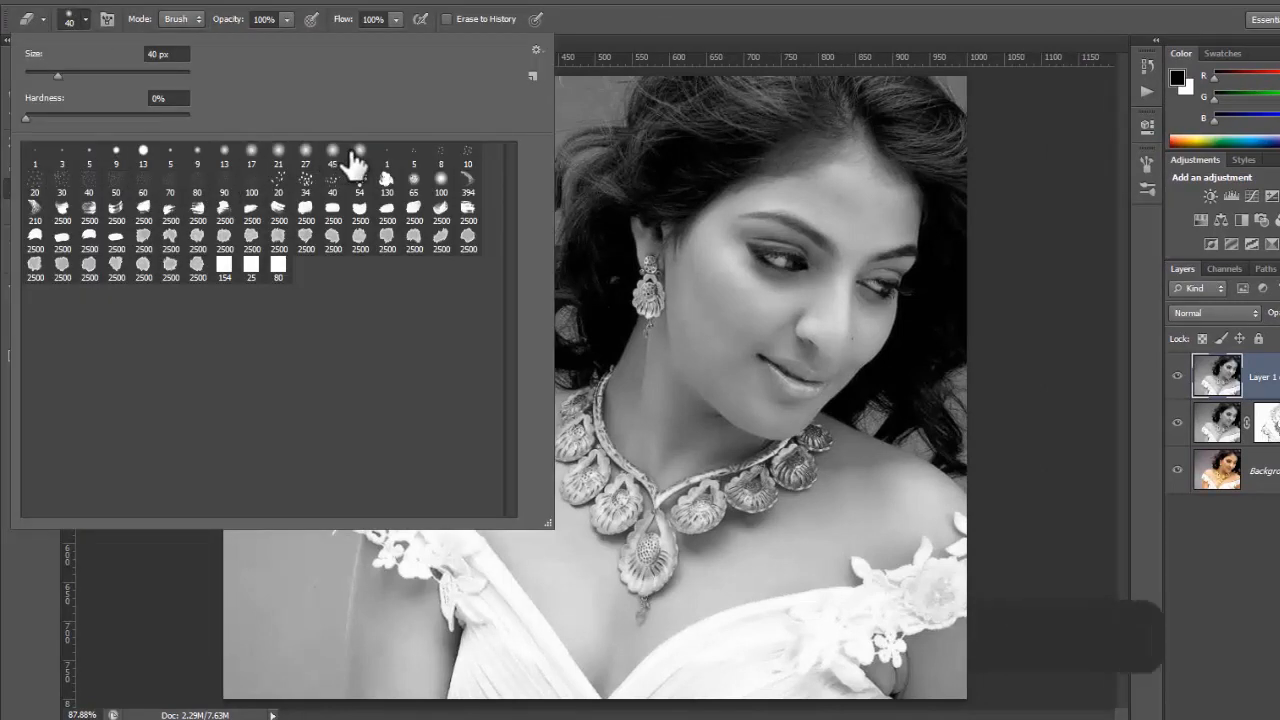
left_click(605, 5)
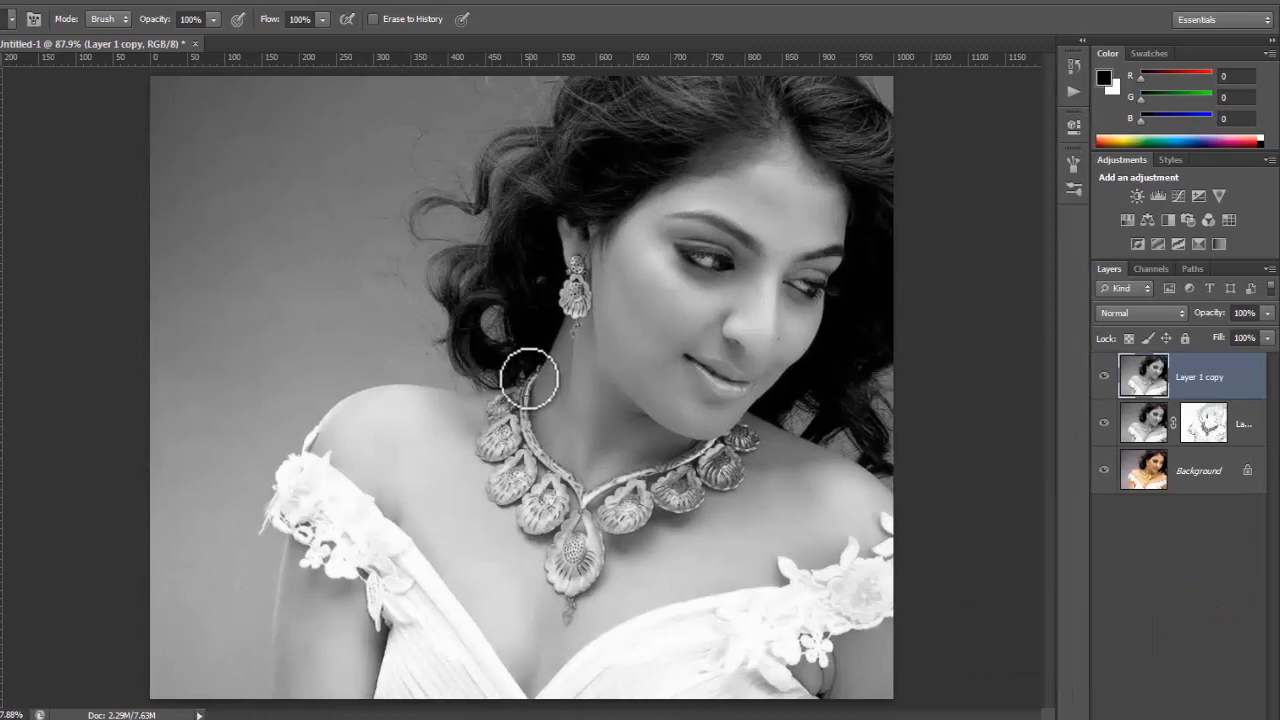
mouse_move(529, 379)
left_mouse_down()
mouse_move(504, 428)
mouse_move(504, 393)
mouse_move(498, 466)
mouse_move(492, 455)
mouse_move(528, 444)
mouse_move(553, 494)
mouse_move(539, 509)
mouse_move(517, 469)
mouse_move(498, 484)
mouse_move(553, 511)
mouse_move(525, 529)
mouse_move(558, 537)
mouse_move(588, 501)
mouse_move(575, 479)
mouse_move(605, 507)
mouse_move(677, 481)
mouse_move(613, 481)
mouse_move(695, 459)
mouse_move(585, 491)
mouse_move(683, 479)
mouse_move(747, 431)
mouse_move(693, 477)
mouse_move(753, 455)
mouse_move(717, 489)
mouse_move(625, 513)
mouse_move(667, 505)
mouse_move(624, 536)
mouse_move(577, 529)
mouse_move(561, 557)
mouse_move(569, 504)
mouse_move(564, 587)
mouse_move(592, 537)
mouse_move(566, 614)
mouse_move(551, 496)
mouse_move(560, 542)
mouse_move(505, 413)
left_mouse_up()
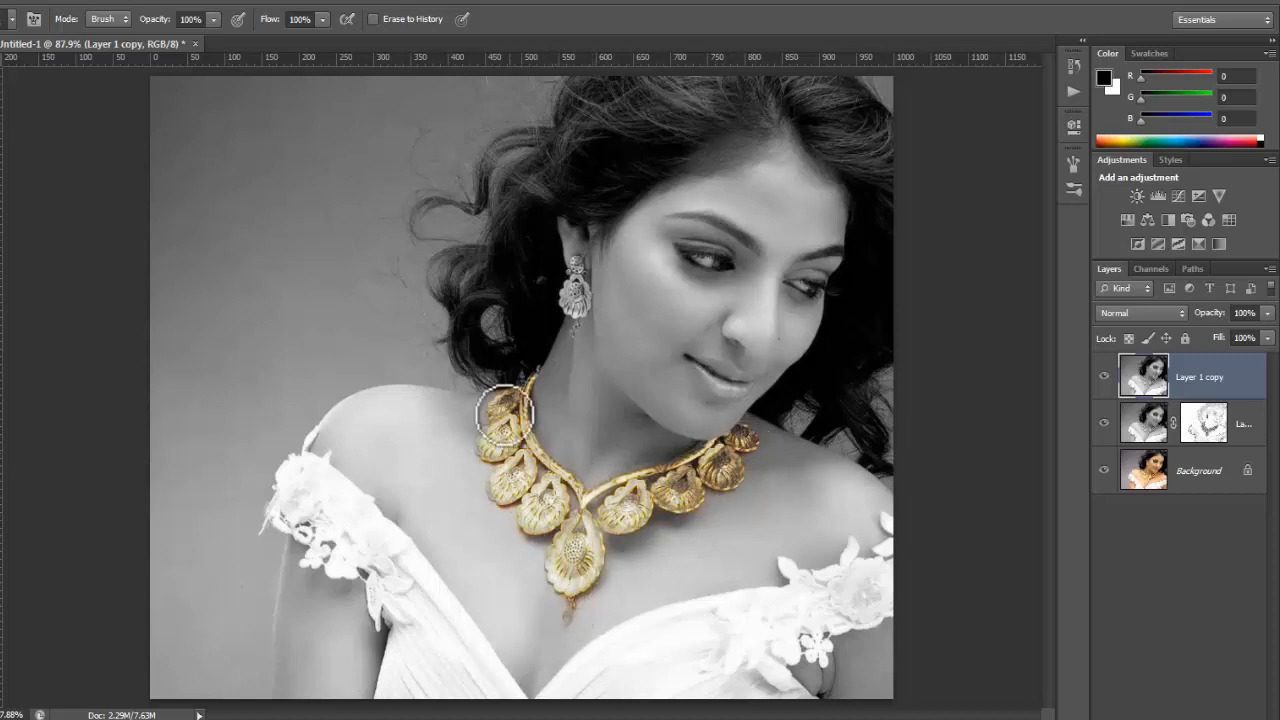
mouse_move(571, 271)
left_mouse_down()
mouse_move(586, 277)
mouse_move(581, 307)
left_mouse_up()
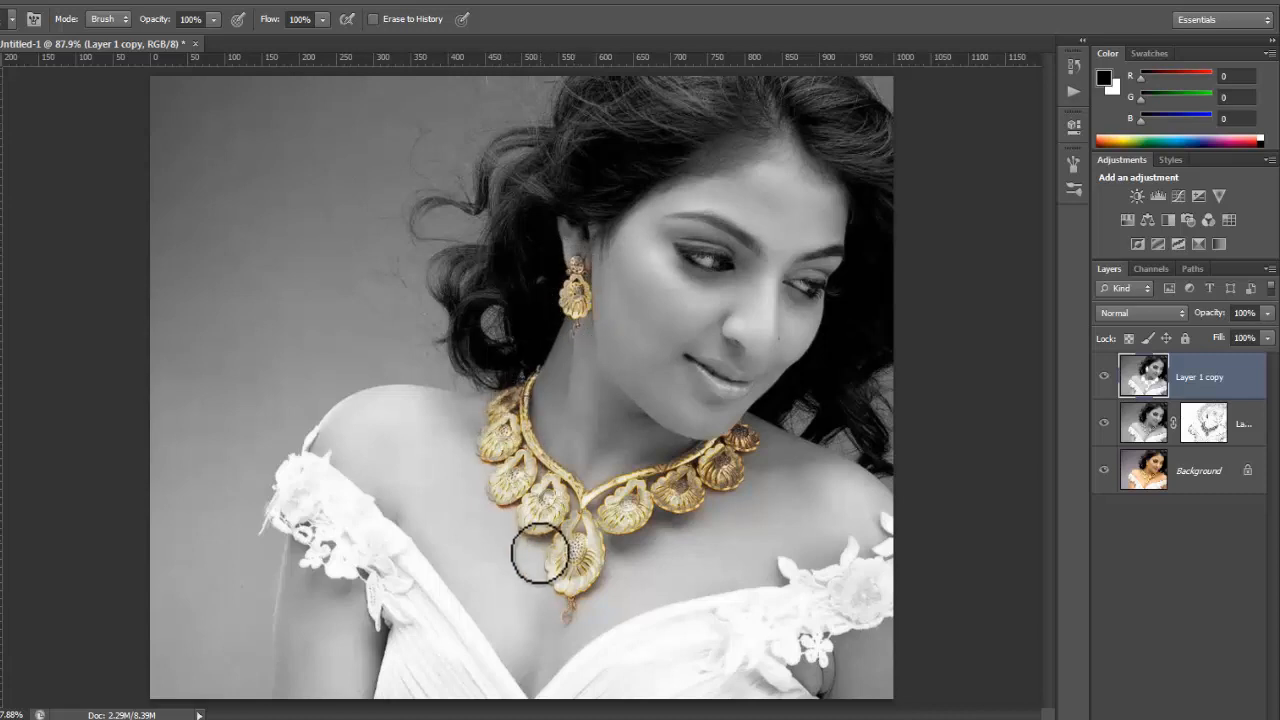
mouse_move(540, 553)
left_mouse_down()
mouse_move(594, 512)
mouse_move(566, 569)
mouse_move(525, 505)
left_mouse_up()
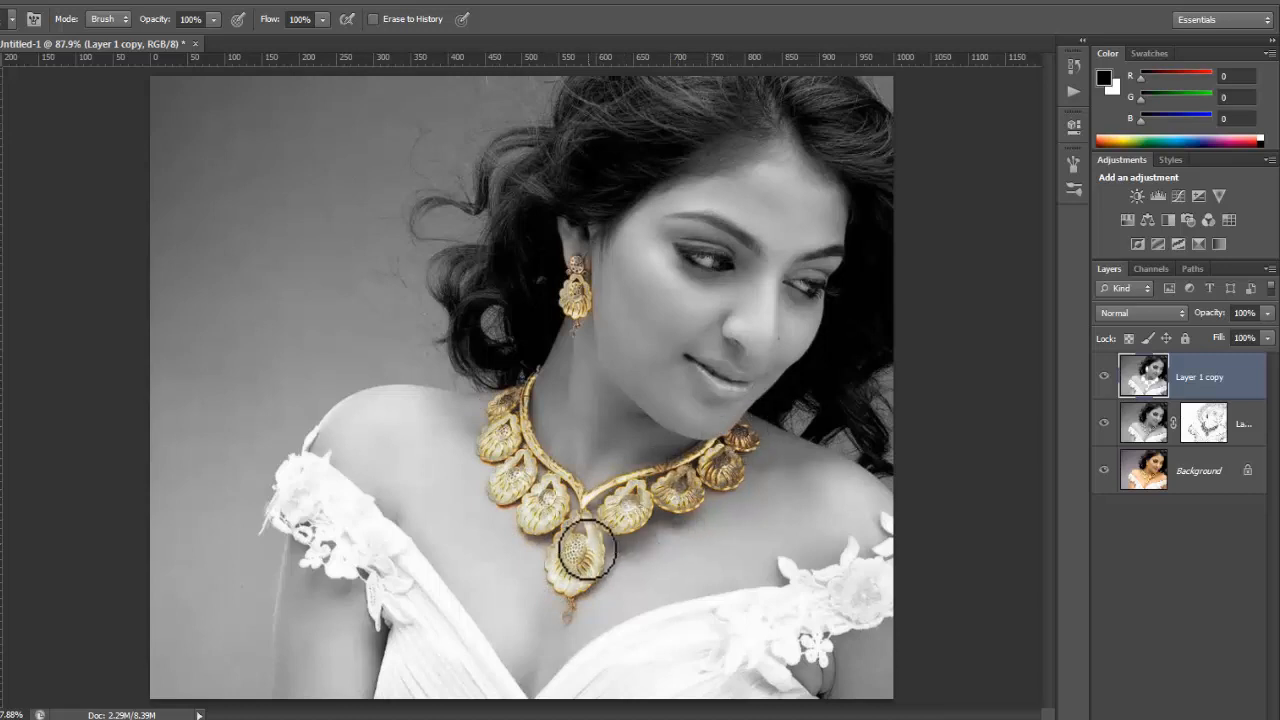
left_click_drag(586, 550, 557, 591)
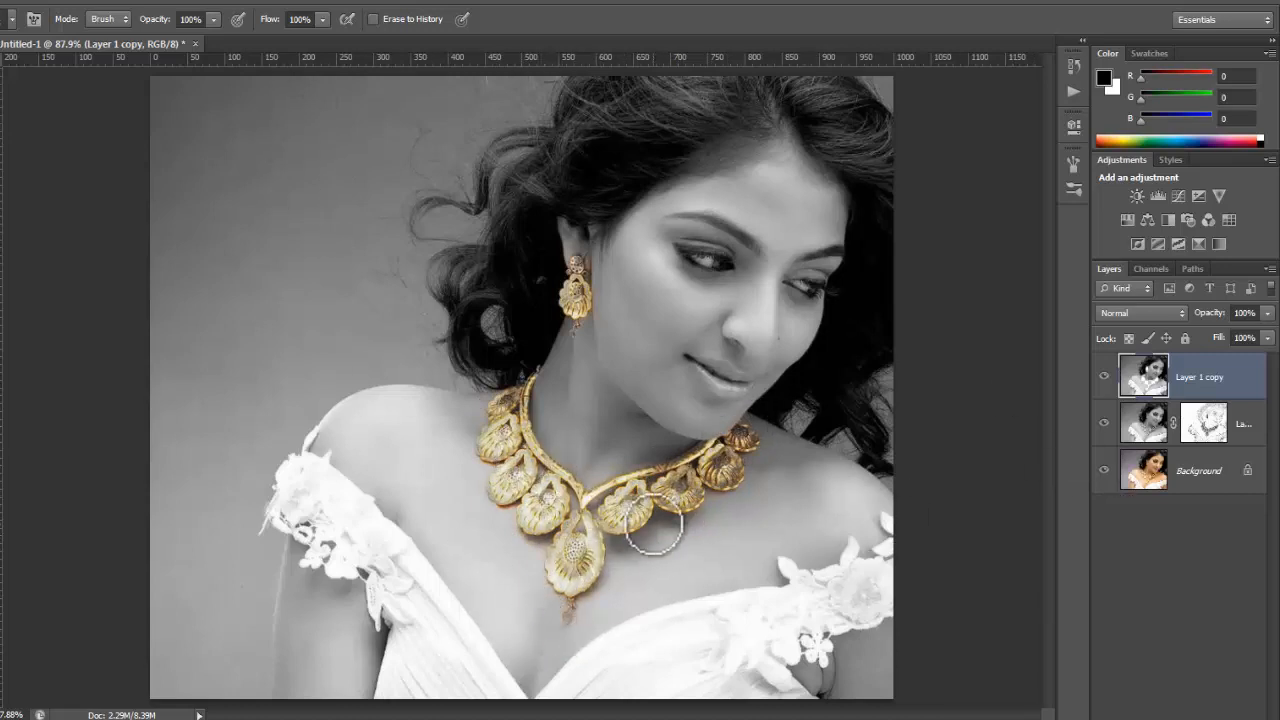
Step: Adjust the Background layer's Hue/Saturation to saturation 40 and lightness 10
left_click(1180, 480)
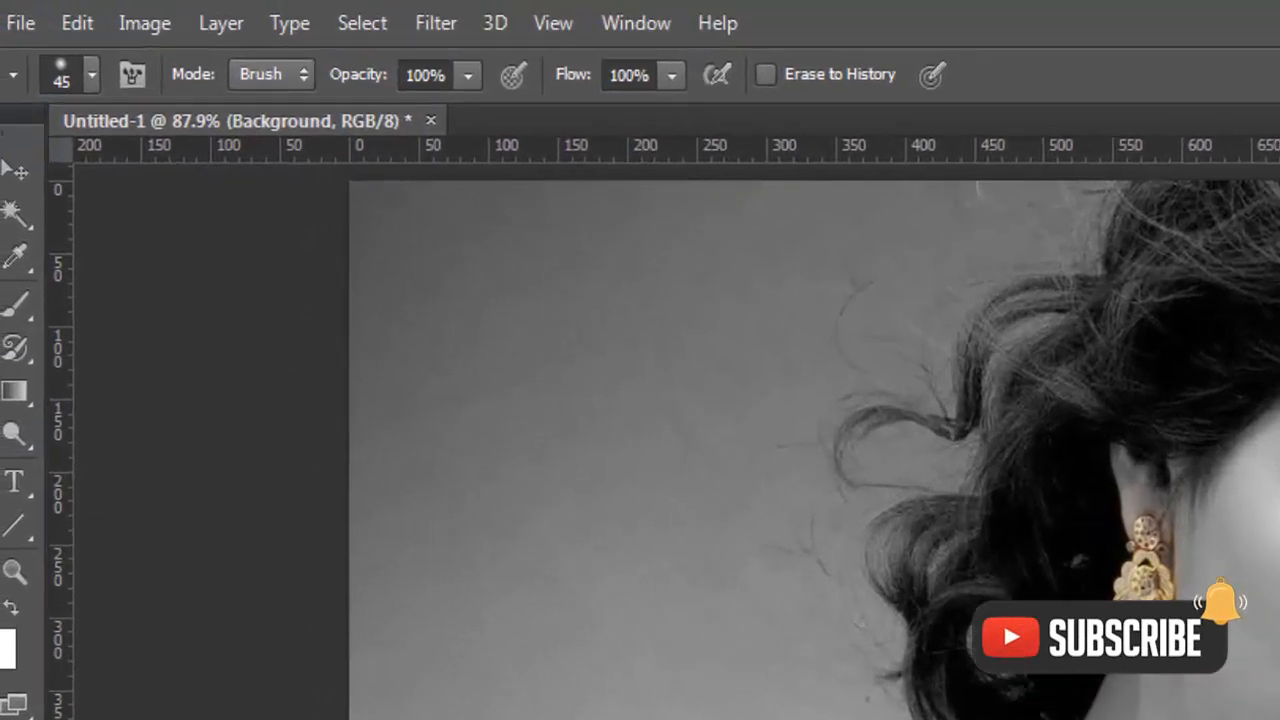
left_click(166, 30)
mouse_move(186, 112)
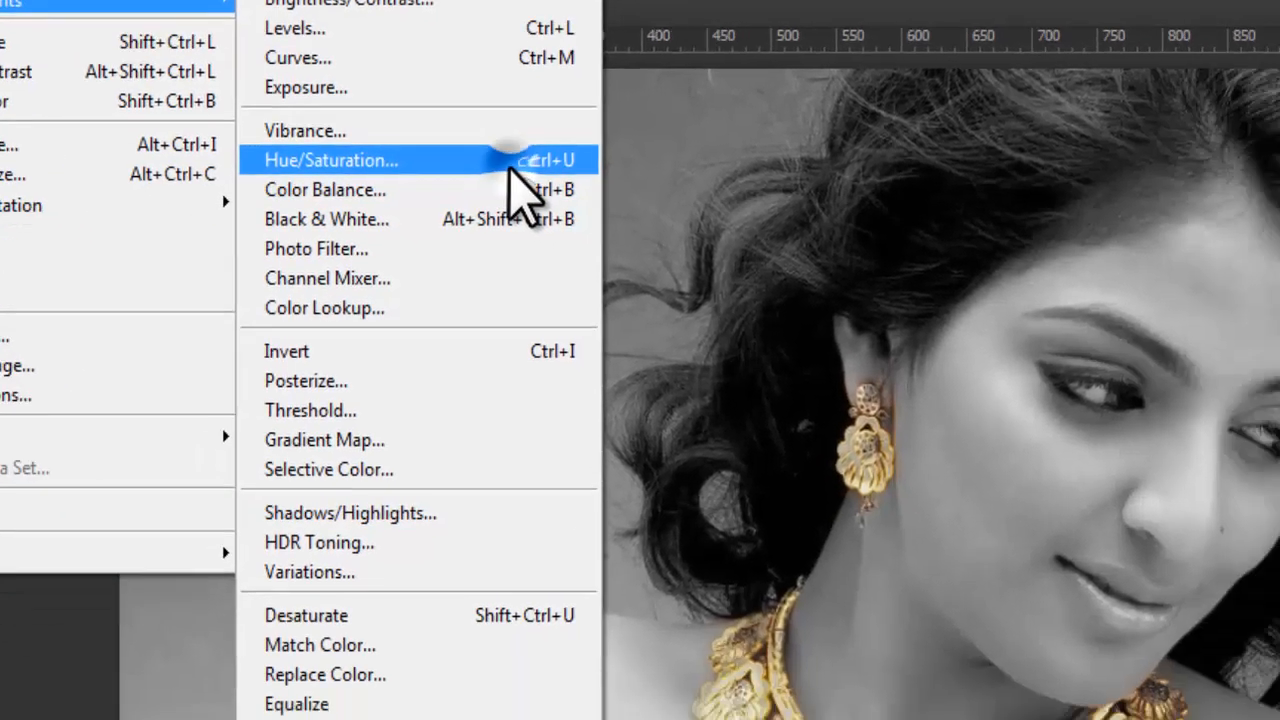
left_click(768, 282)
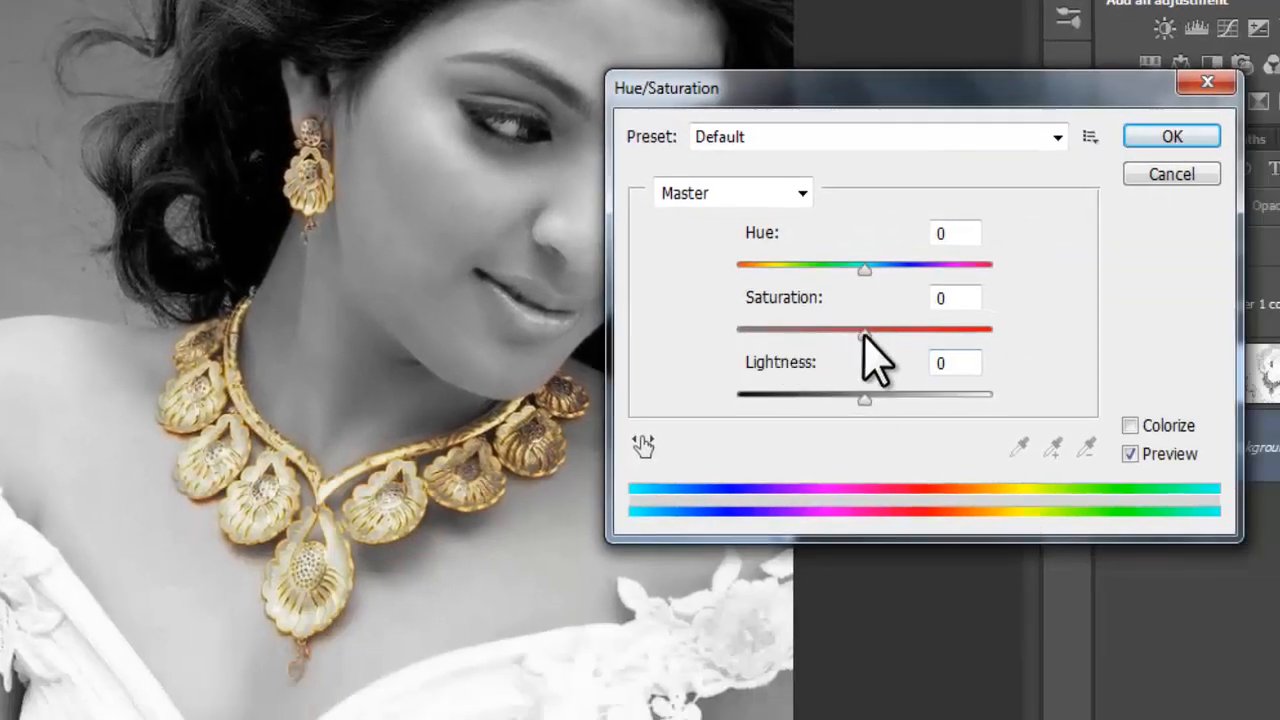
left_click_drag(864, 330, 879, 338)
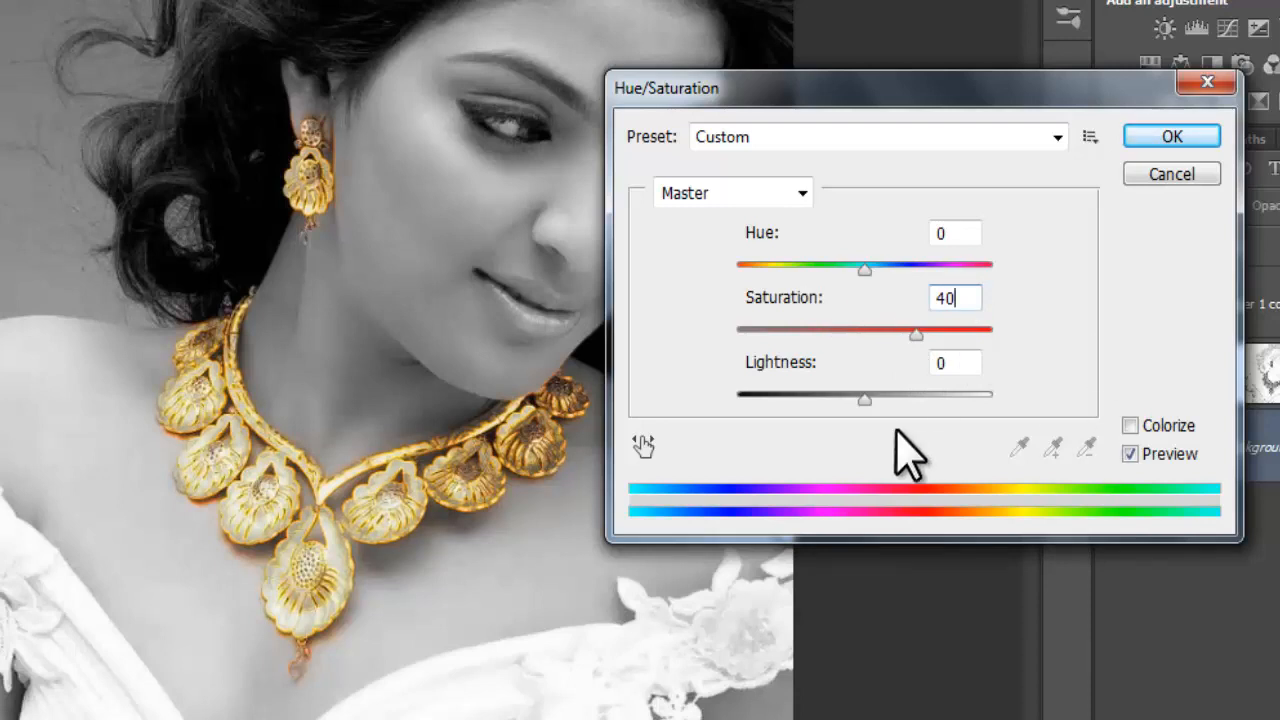
left_click_drag(866, 394, 875, 398)
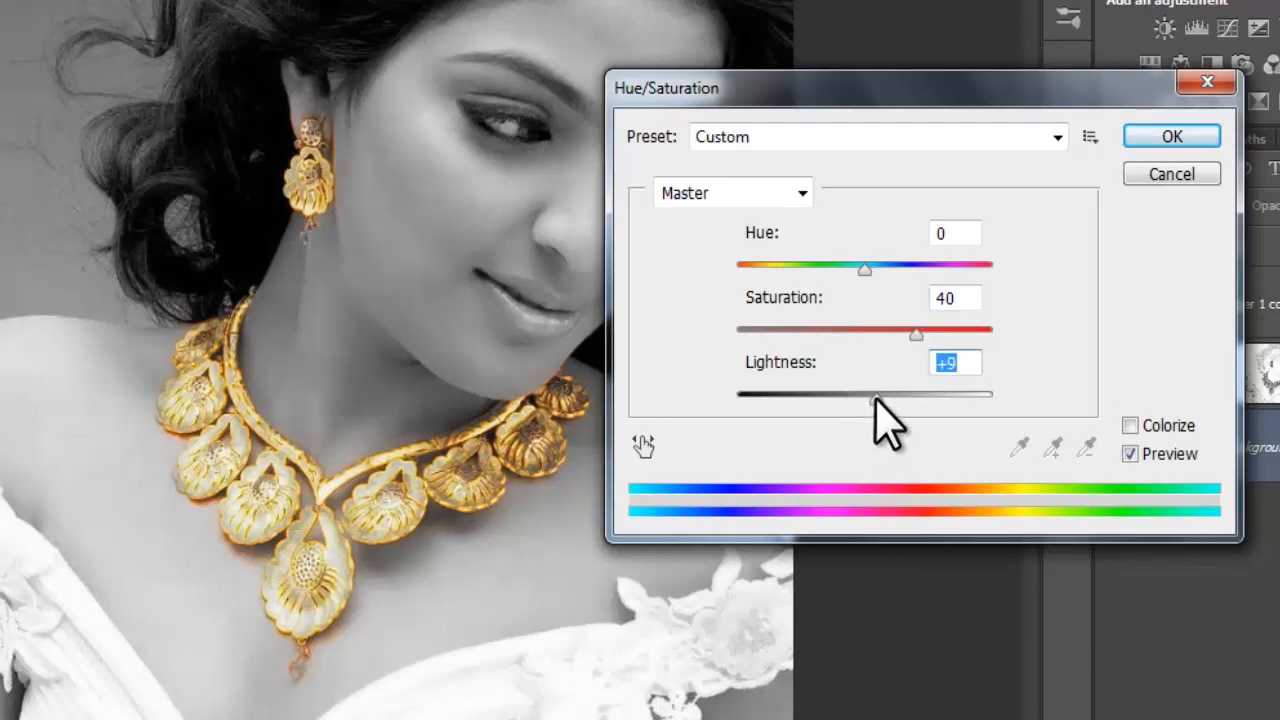
double_click(974, 365)
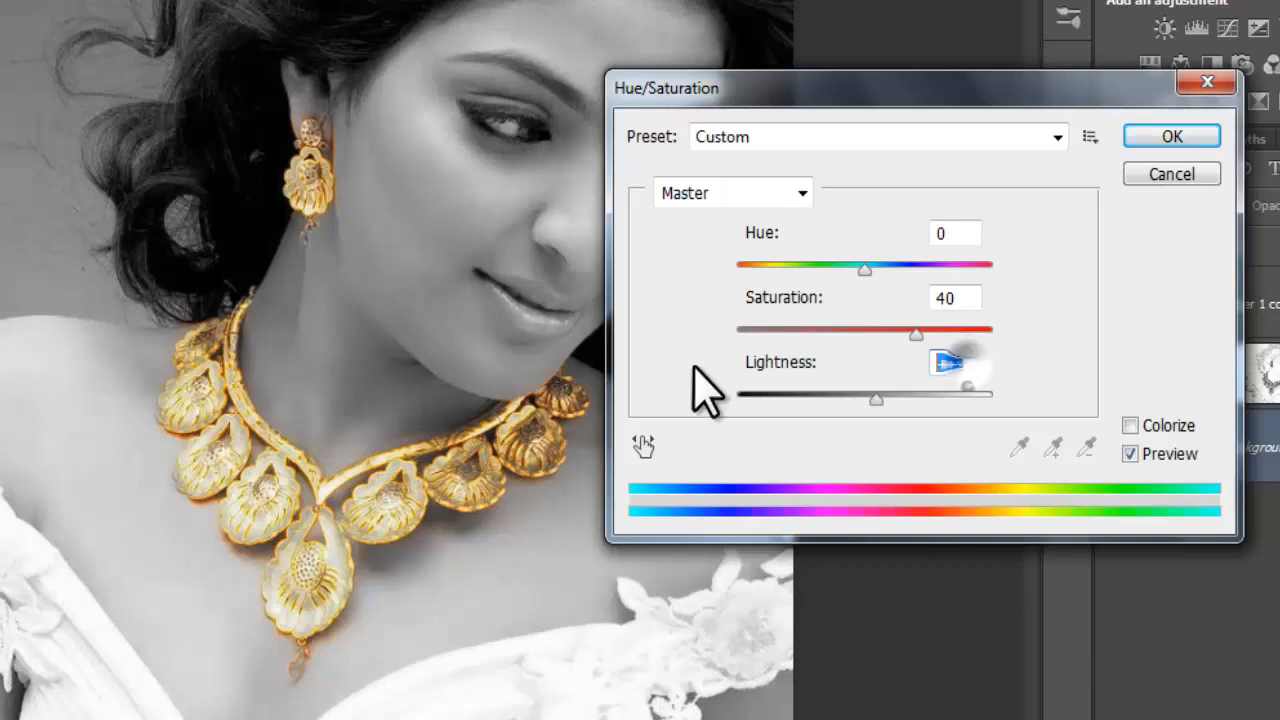
type("10")
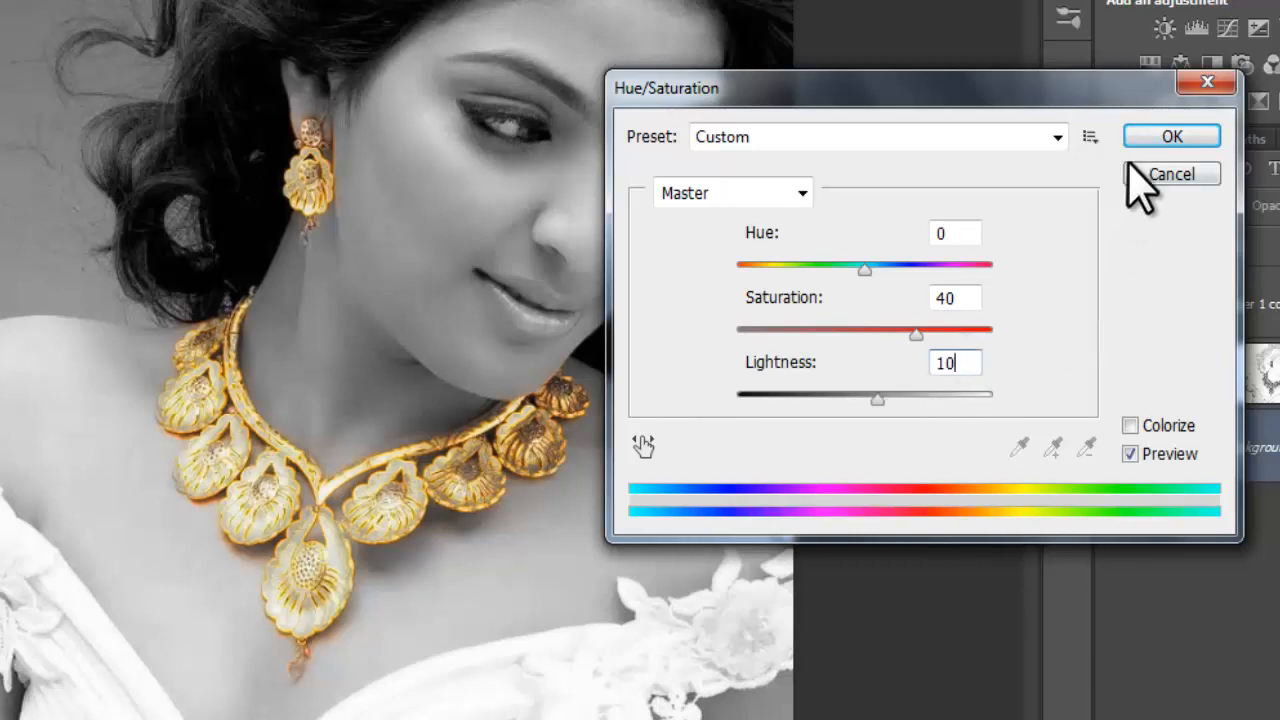
left_click(1152, 142)
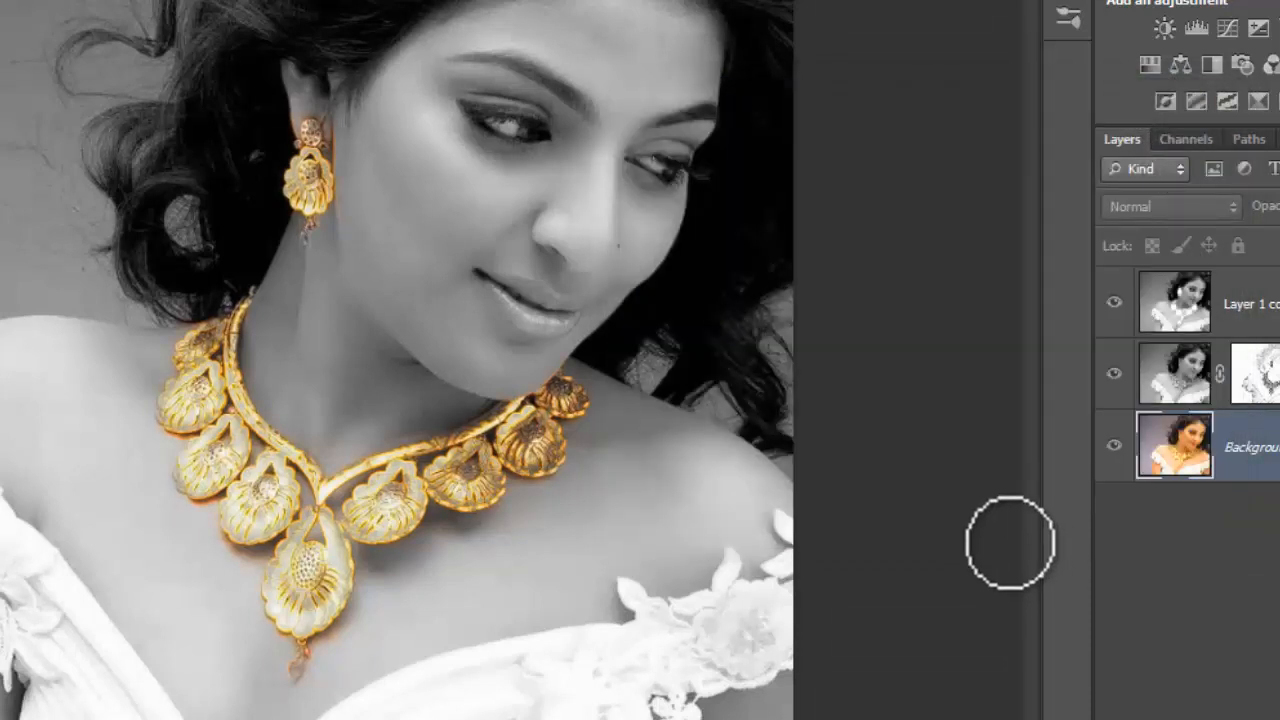